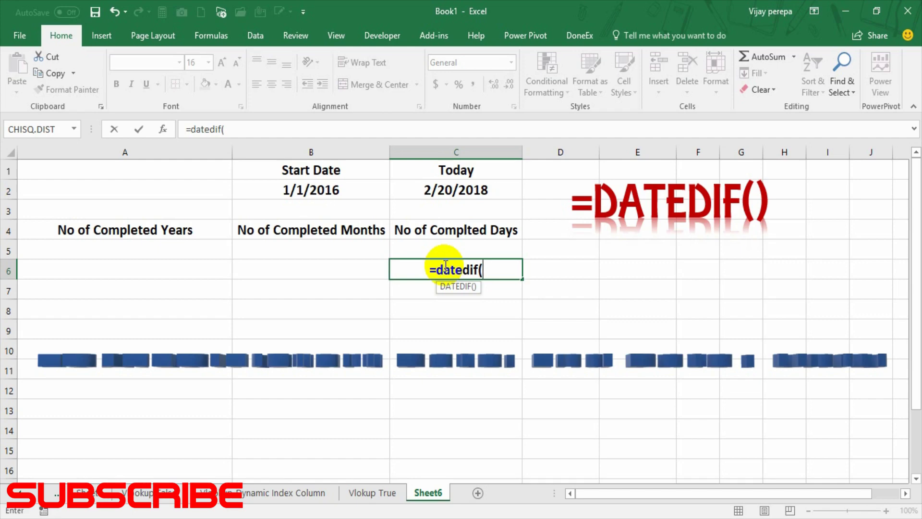
Step: Abandon the unfinished formula in C6 and rotate the 3D syntax text in rows 10–11 to face the front
key(Escape)
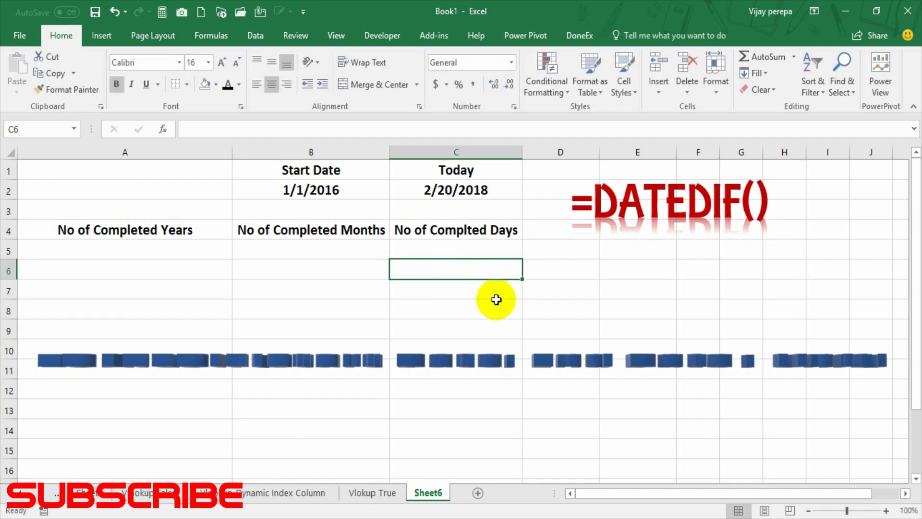
click(462, 357)
drag(460, 357, 459, 151)
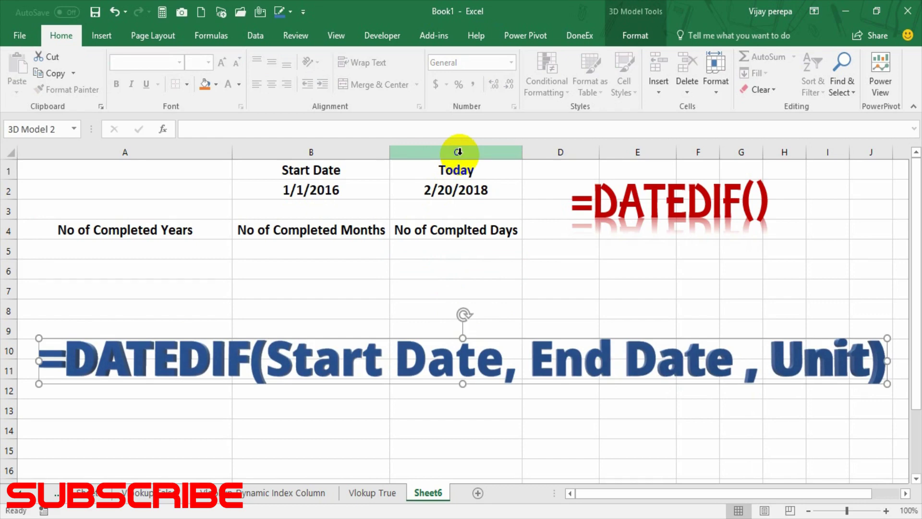
click(410, 287)
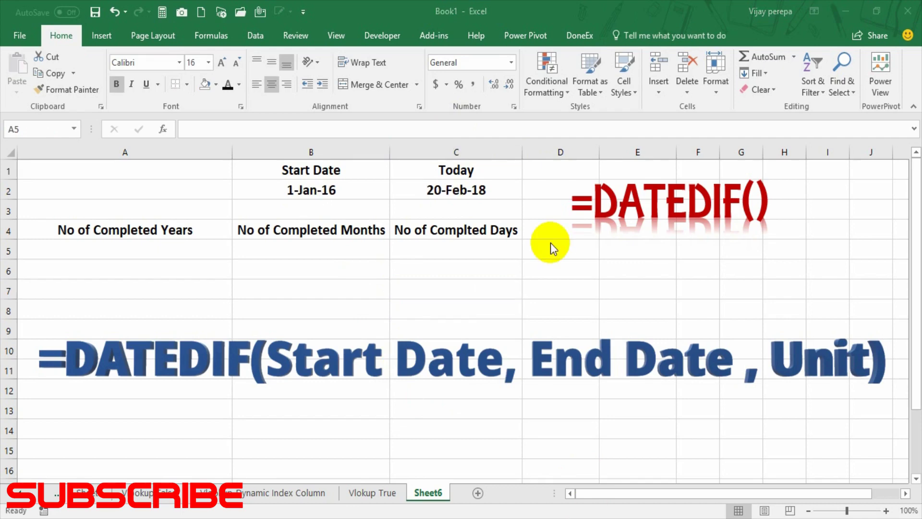
Step: Calculate the completed years in cell A5 with the formula =DATEDIF(B2,C2,"y")
click(128, 249)
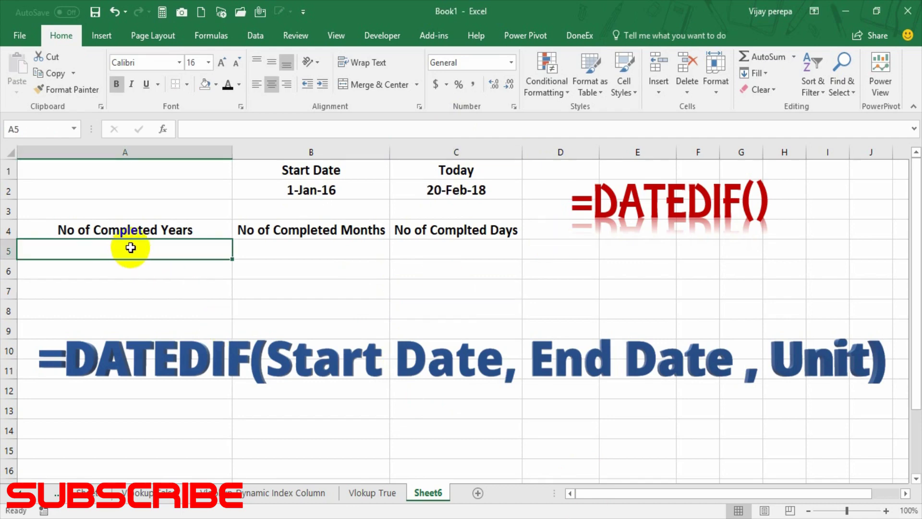
text(=datedif)
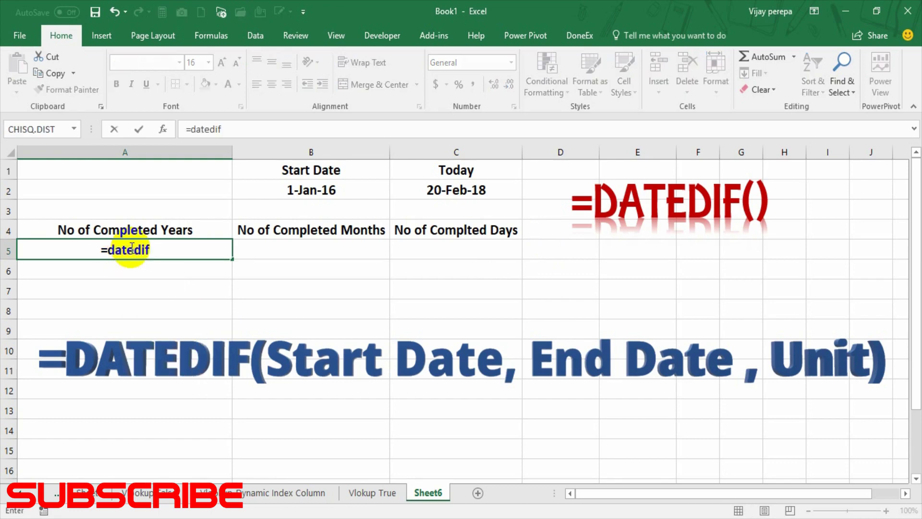
text(()
key(Up)
key(Up)
key(Up)
key(Right)
key(Right)
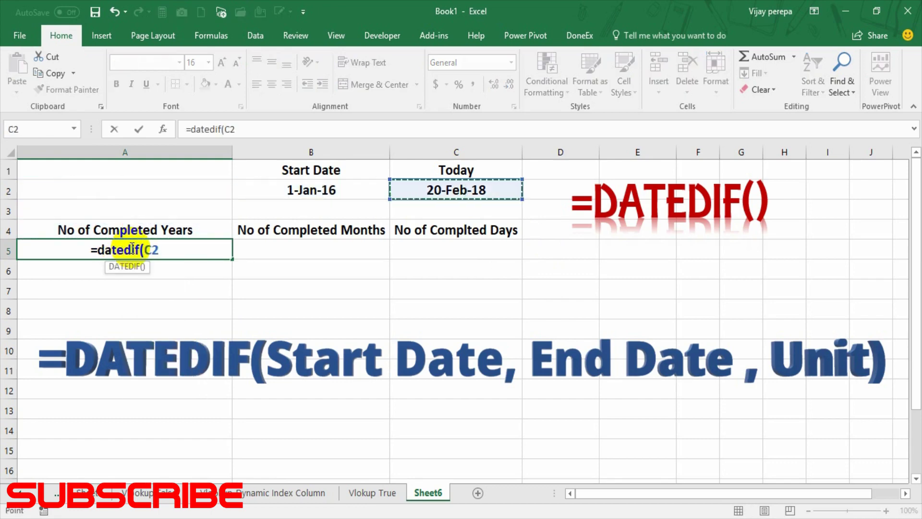
key(Left)
text(,)
key(Right)
key(Up)
key(Up)
key(Up)
key(Right)
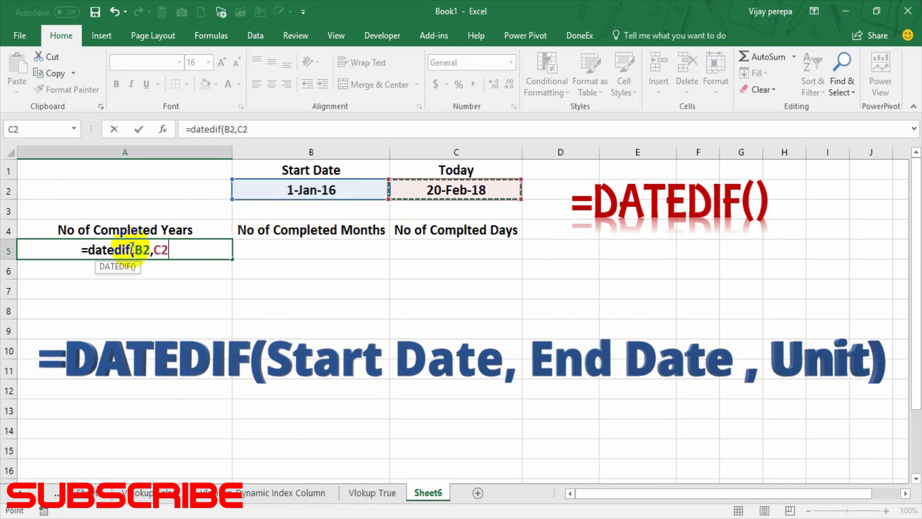
text(,")
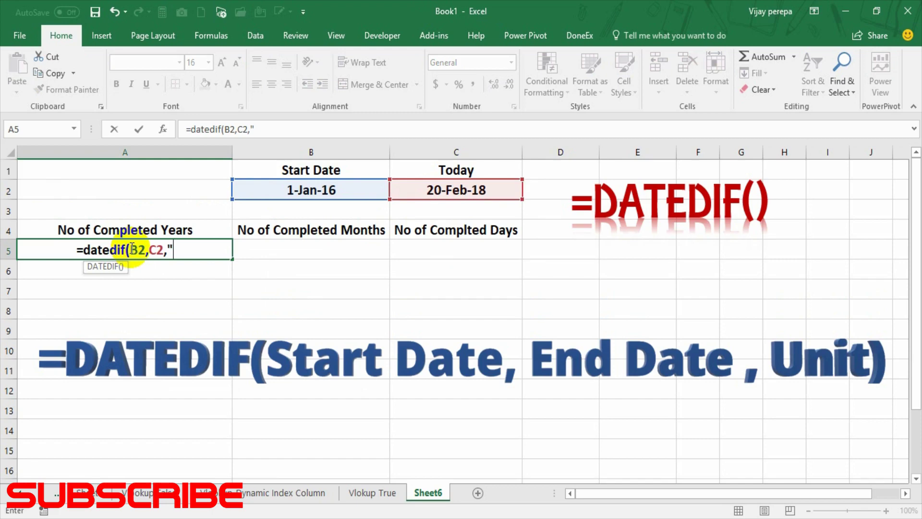
text(y")
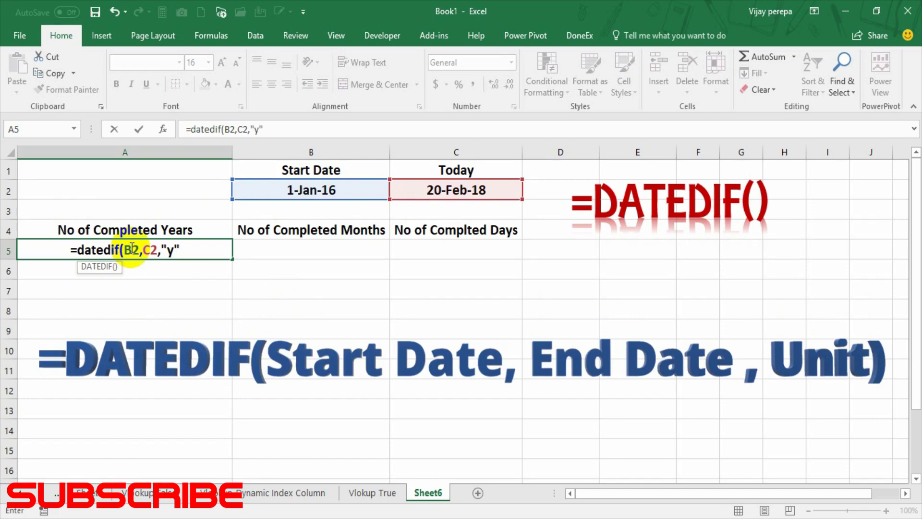
key(Return)
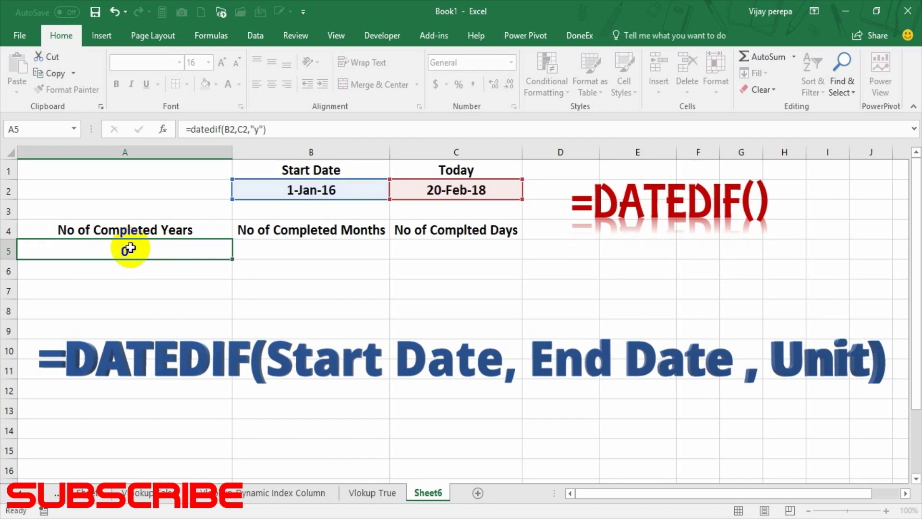
click(130, 248)
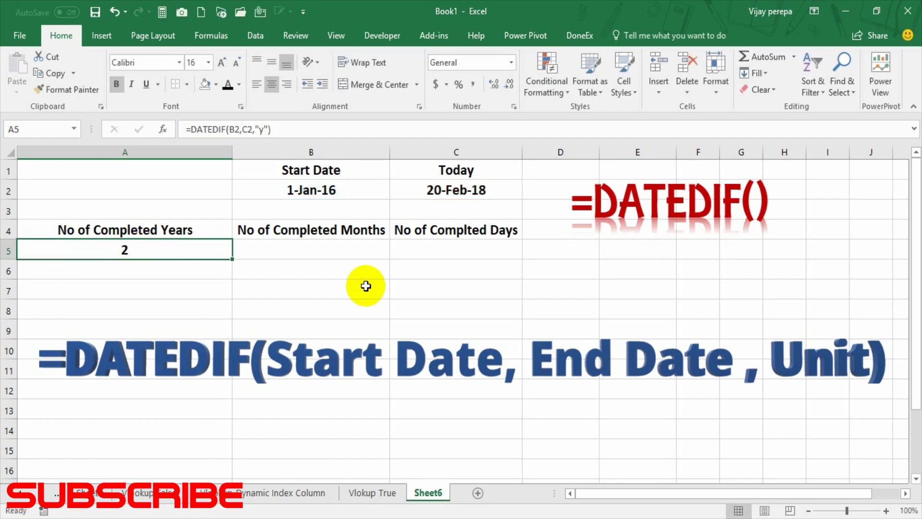
Step: Calculate the completed months in cell B5 with =DATEDIF(B2,C2,"m") and review the entered formula
key(Right)
text(=)
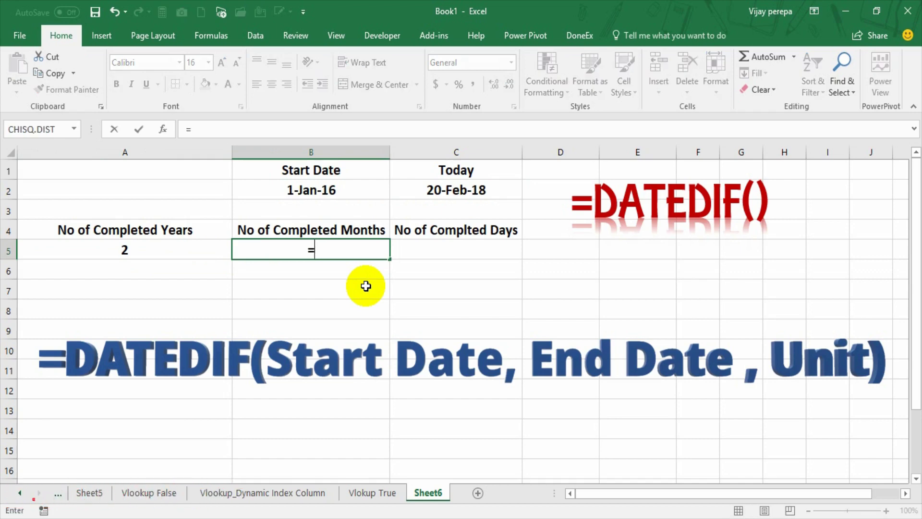
text(date)
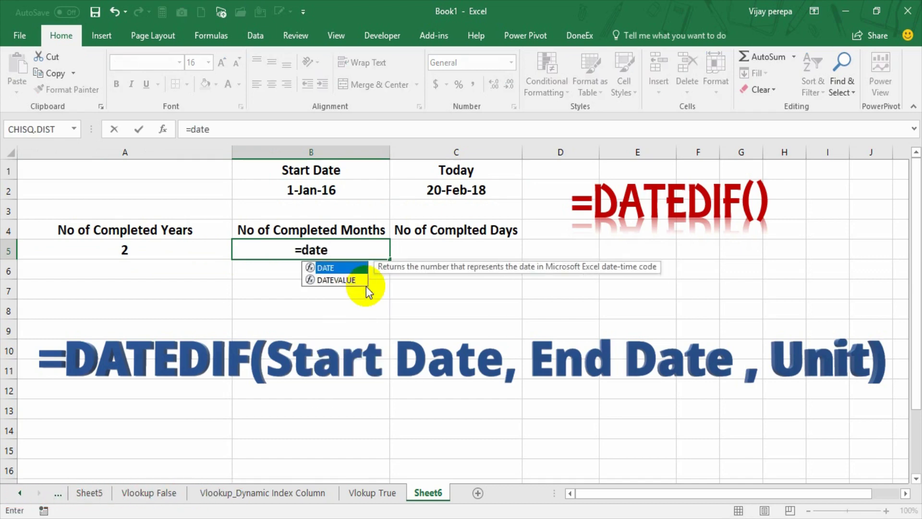
text(dif()
key(Up)
key(Up)
key(Up)
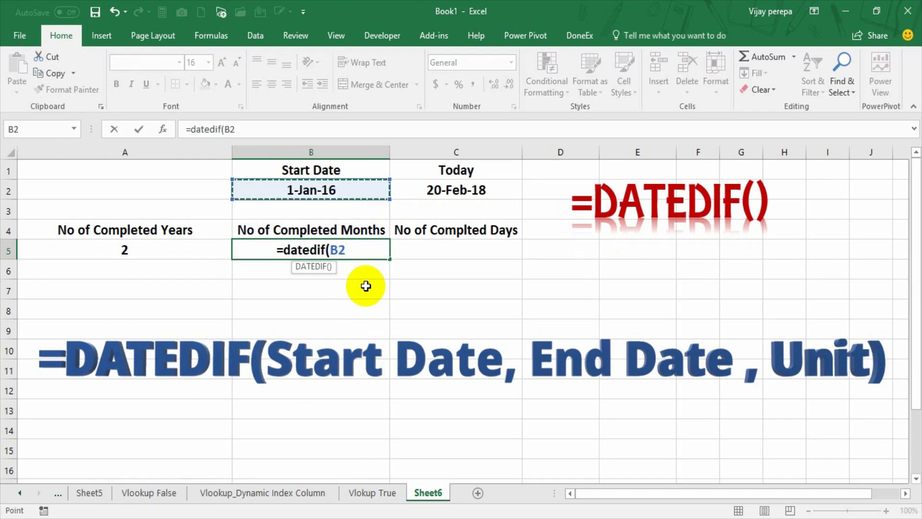
text(,)
key(Right)
key(Up)
key(Up)
key(Up)
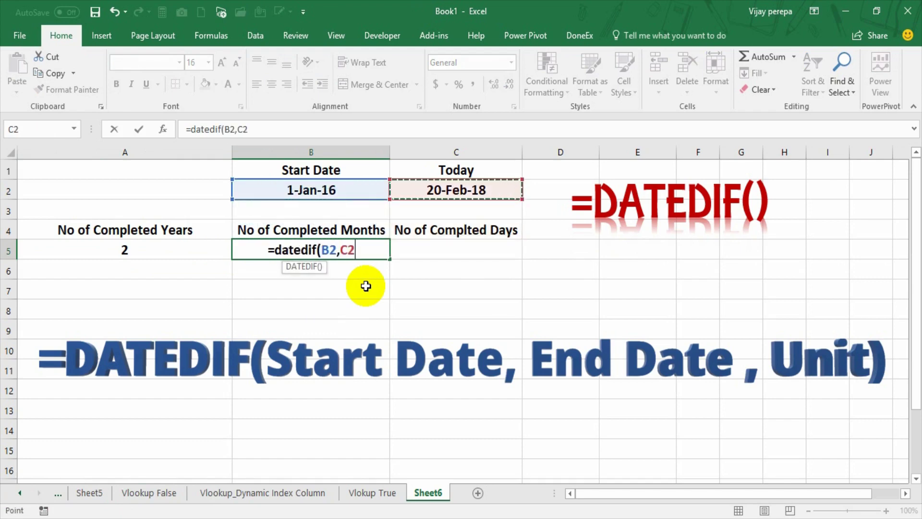
text(,)
text("m")
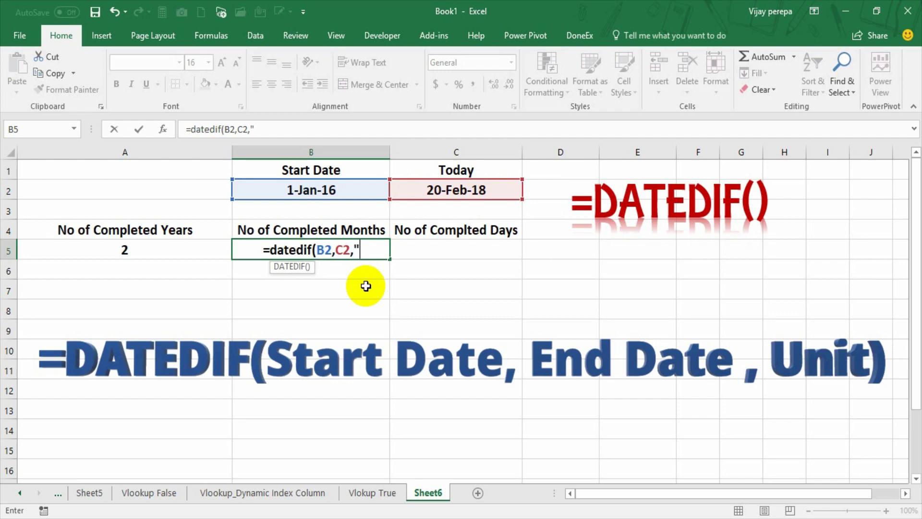
key(Return)
key(Up)
key(F2)
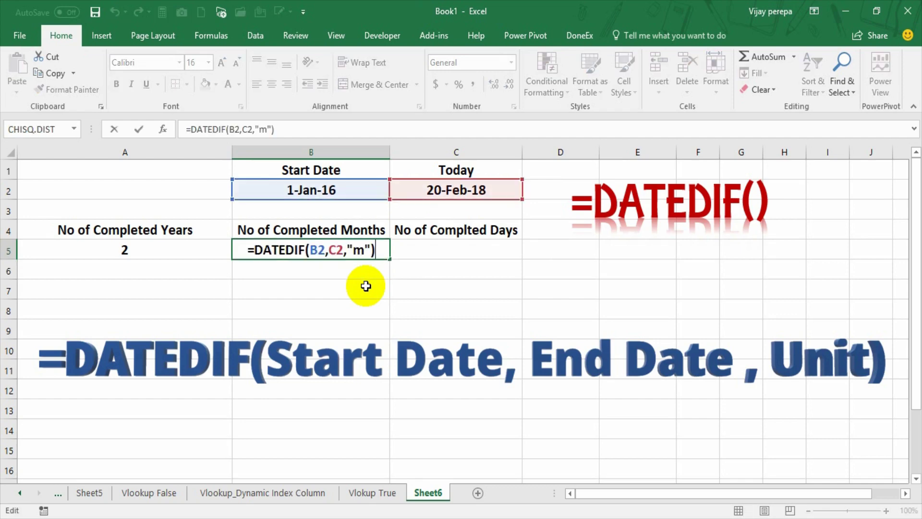
key(Escape)
Step: Calculate the completed days in cell C5 with the formula =DATEDIF(B2,C2,"d")
key(Right)
text(=)
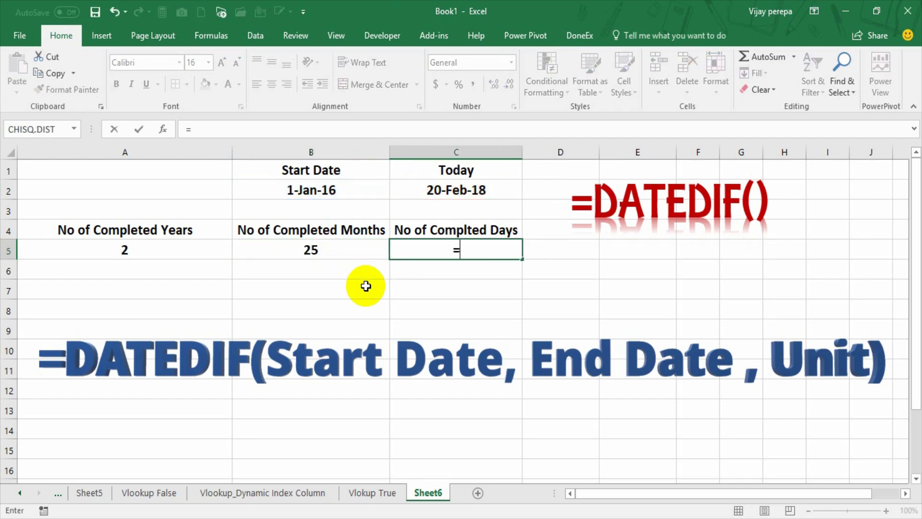
text(datedif()
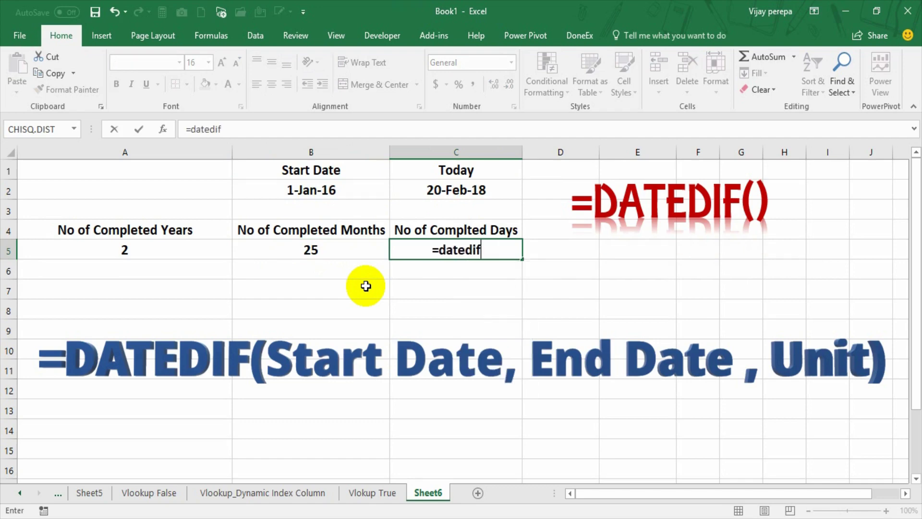
key(Up)
key(Up)
key(Up)
key(Left)
text(,)
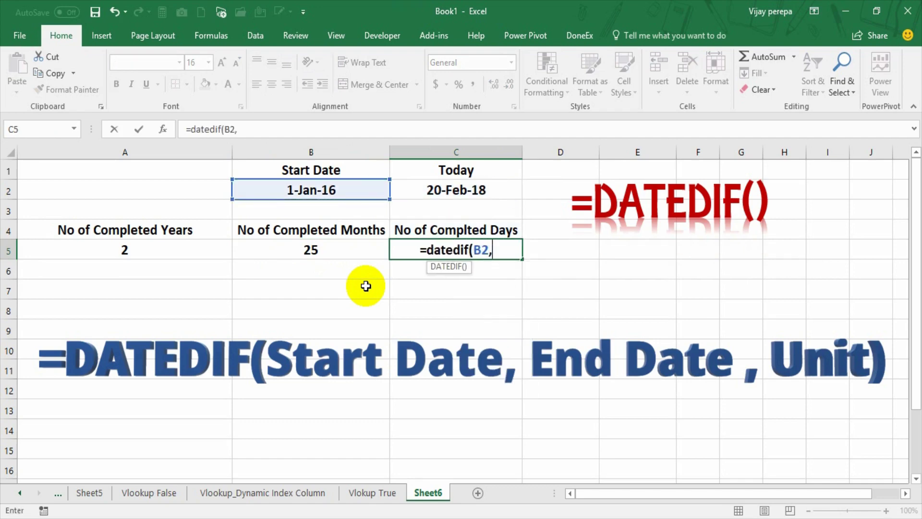
key(Right)
key(Up)
key(Up)
key(Up)
key(Left)
text(,"d")
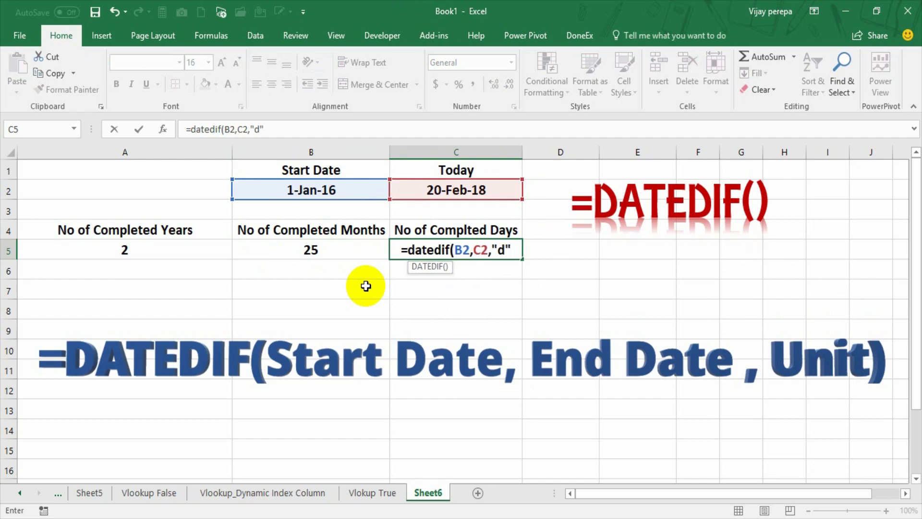
key(ctrl+Return)
Step: Cross-check the day count by subtracting the dates in cell C3 with =C2-B2
key(Up)
key(Up)
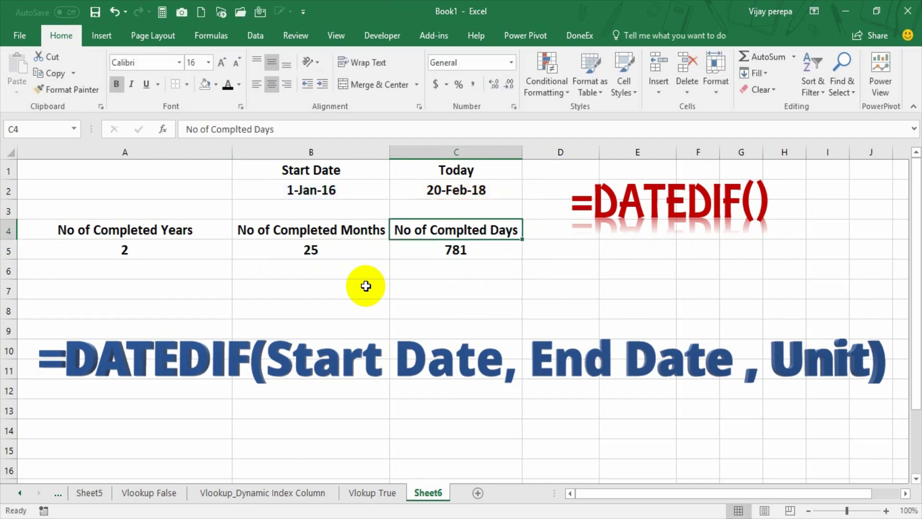
text(=)
key(Up)
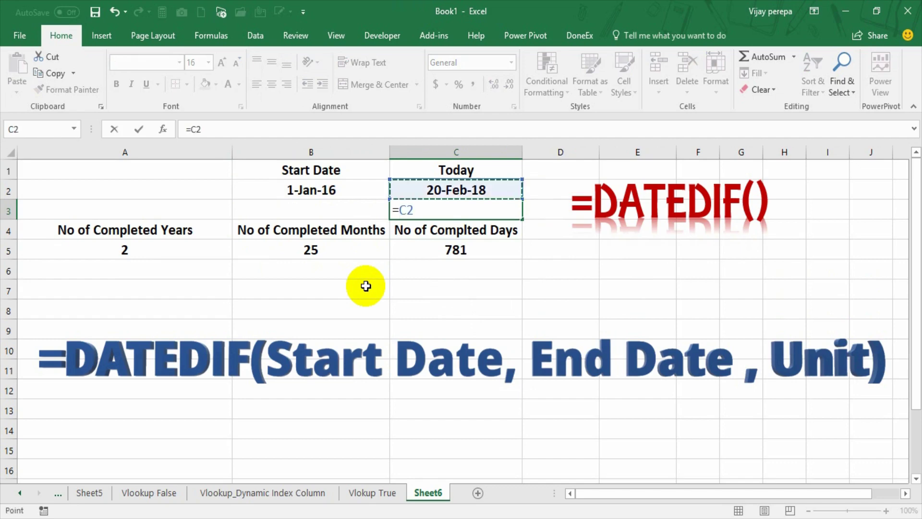
text(-)
key(Up)
key(Left)
key(Return)
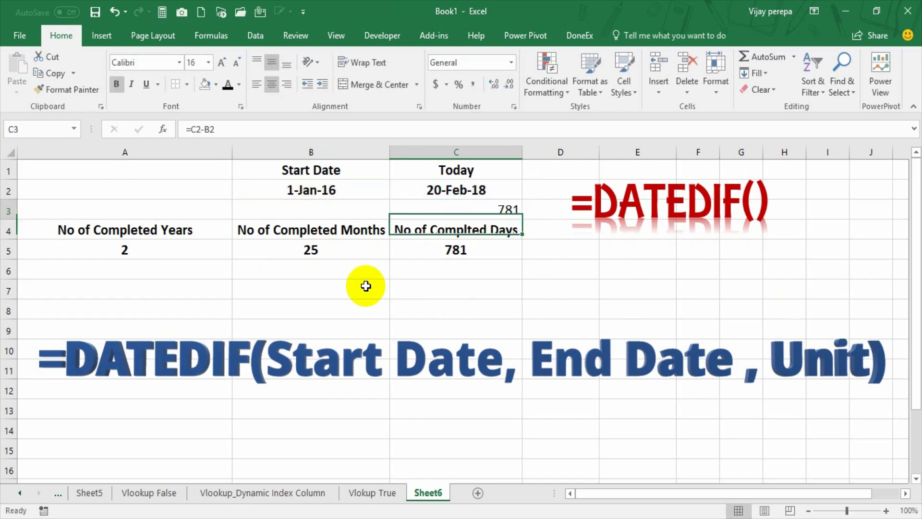
Step: Enter the label "withou considering Year , how many months" in cell A7
key(Left)
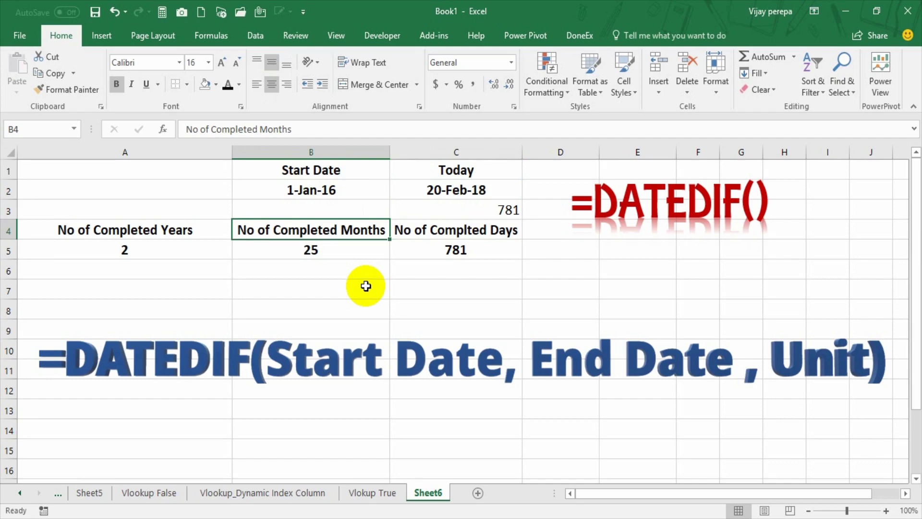
key(Down)
key(Left)
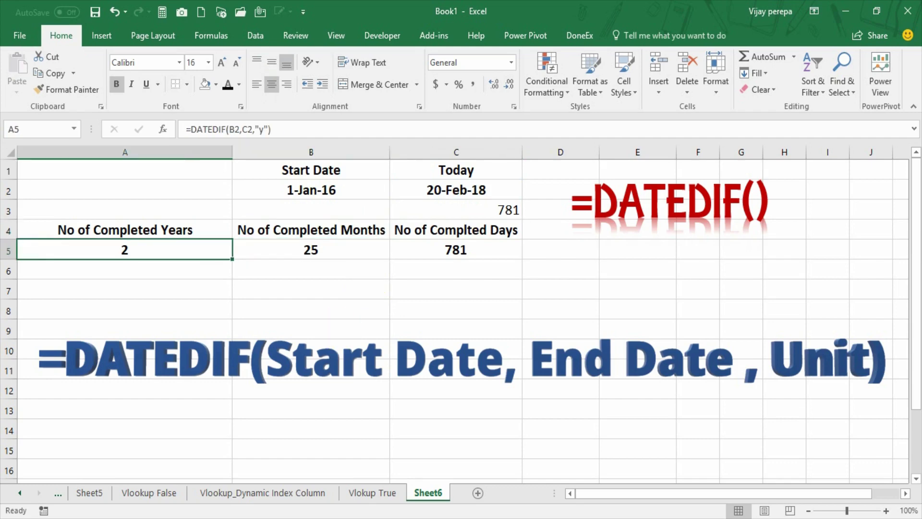
key(Down)
key(Down)
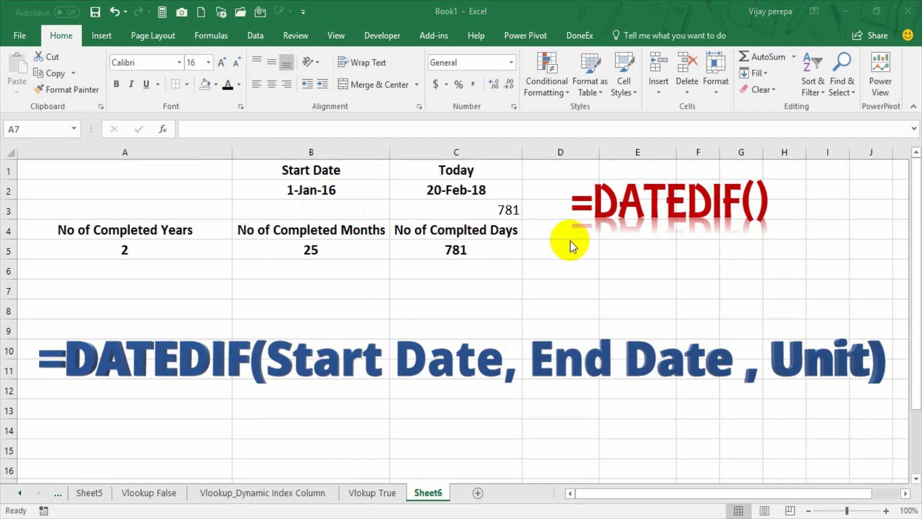
click(151, 286)
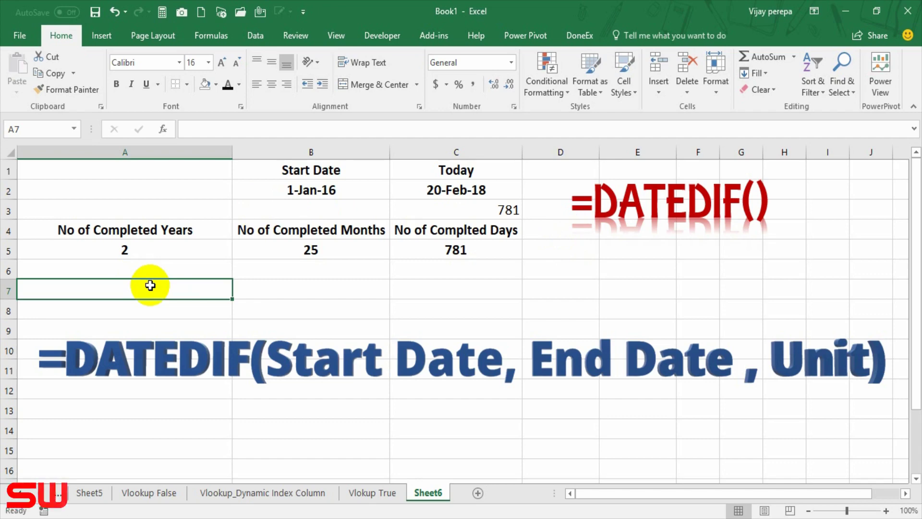
text(withtou)
key(BackSpace)
key(BackSpace)
key(BackSpace)
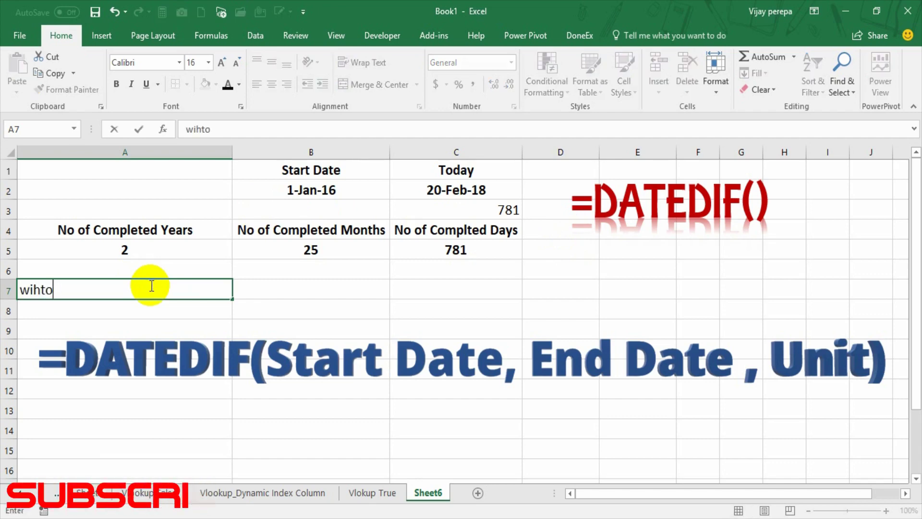
text(ou cont)
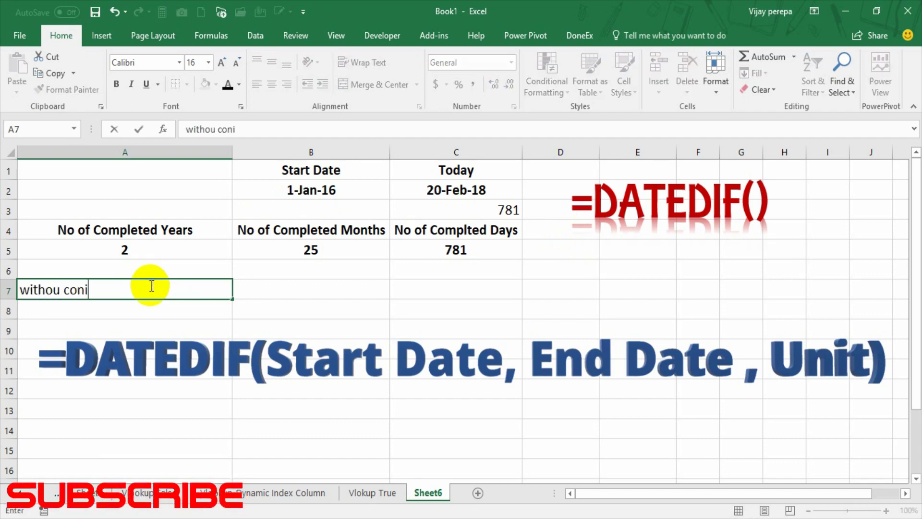
key(BackSpace)
text(sidering Year)
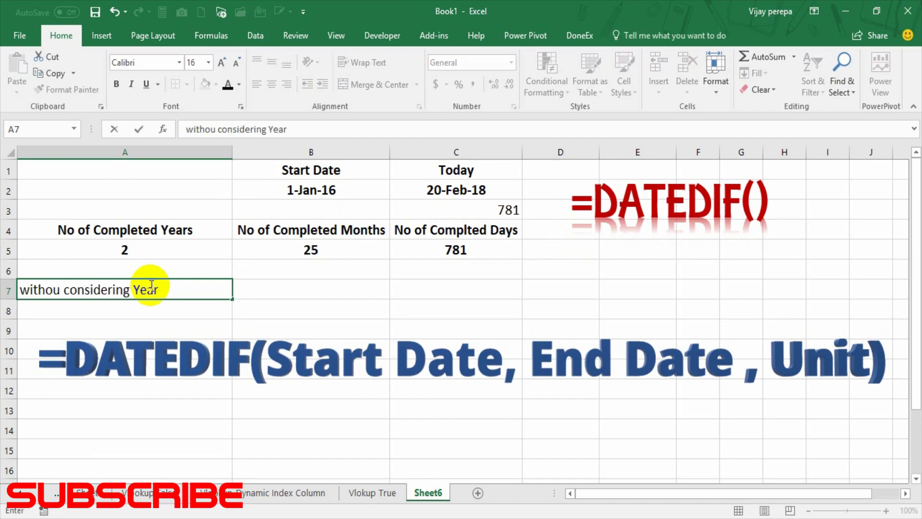
text( , how many months)
key(Return)
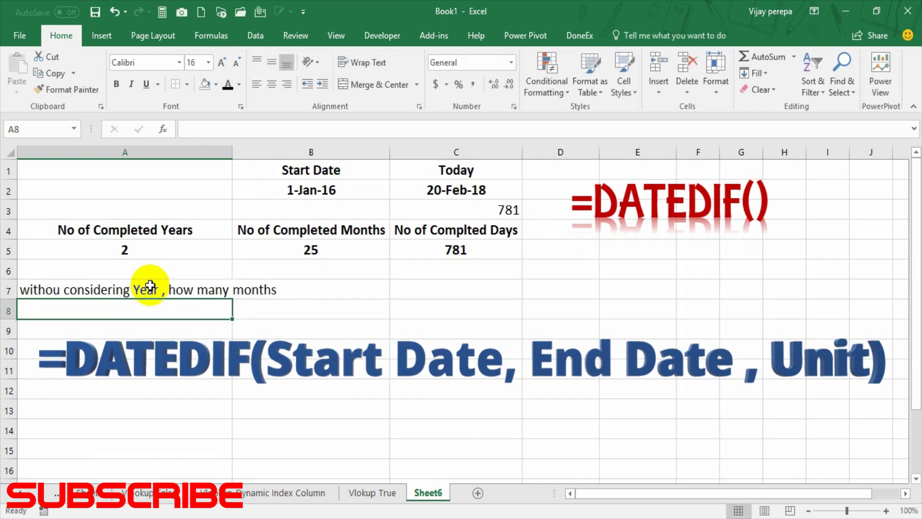
Step: Calculate the completed months ignoring years in cell A8 with =DATEDIF(B2,C2,"ym") and review the entered formula
text(=)
key(BackSpace)
text(da)
key(BackSpace)
key(BackSpace)
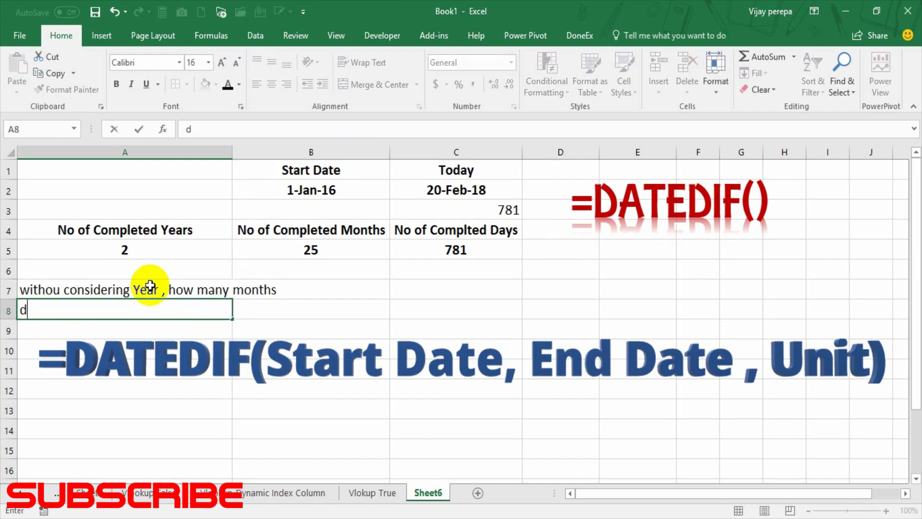
text(=datedif)
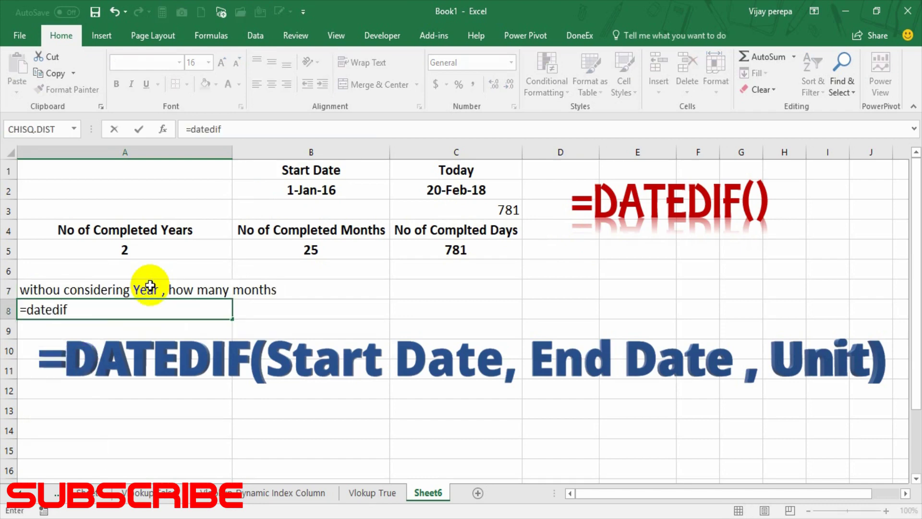
text(()
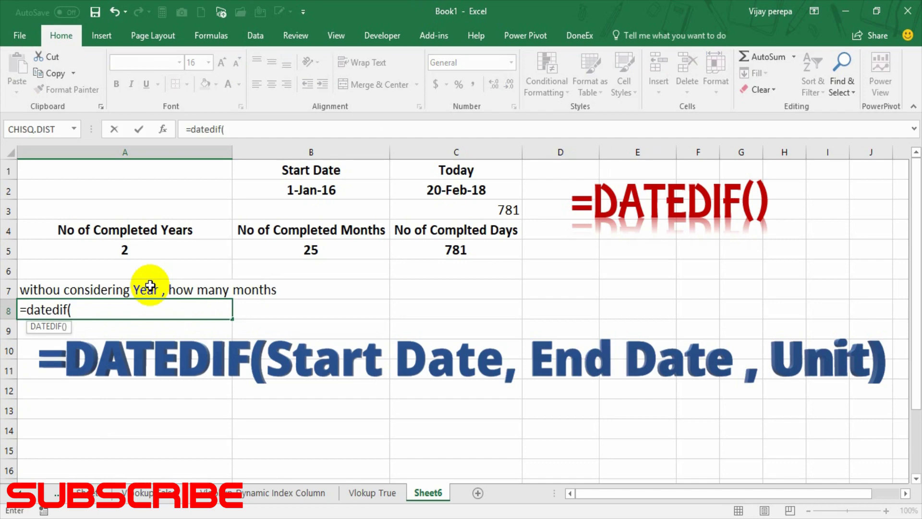
click(318, 191)
text(,)
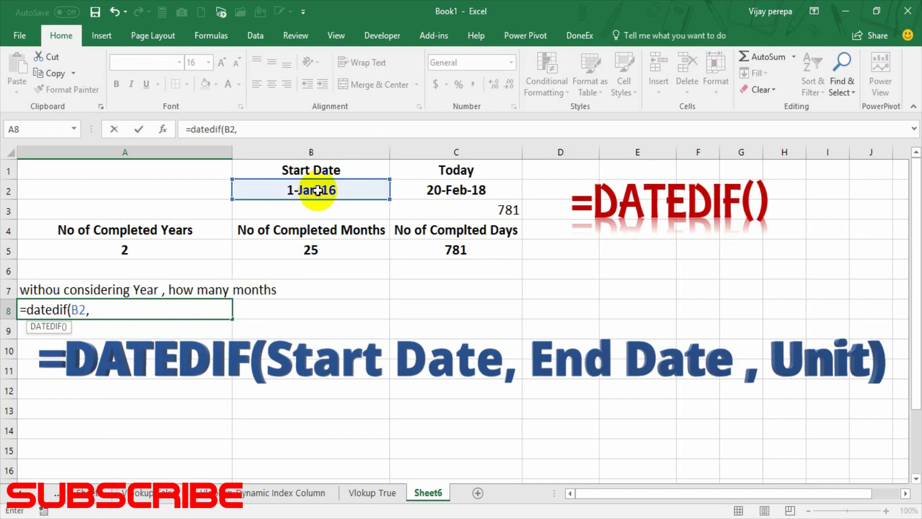
click(427, 191)
text(,")
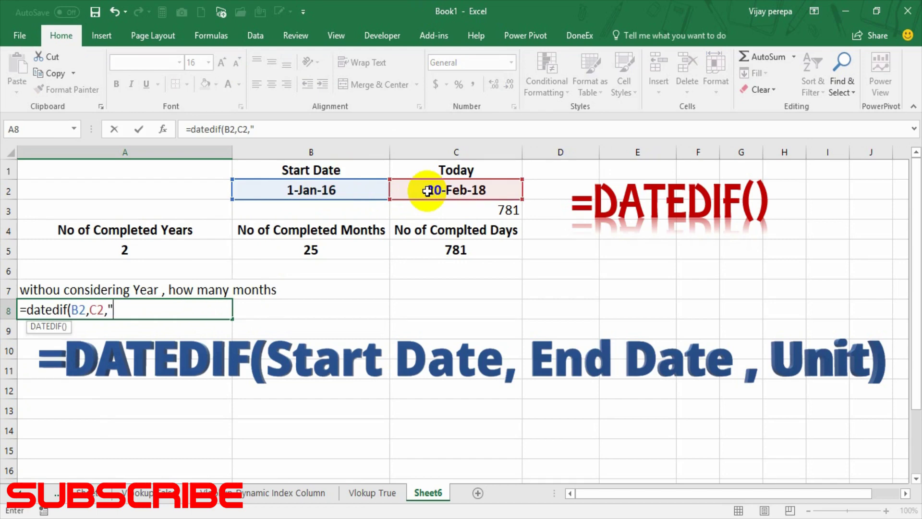
text(ym")
key(Return)
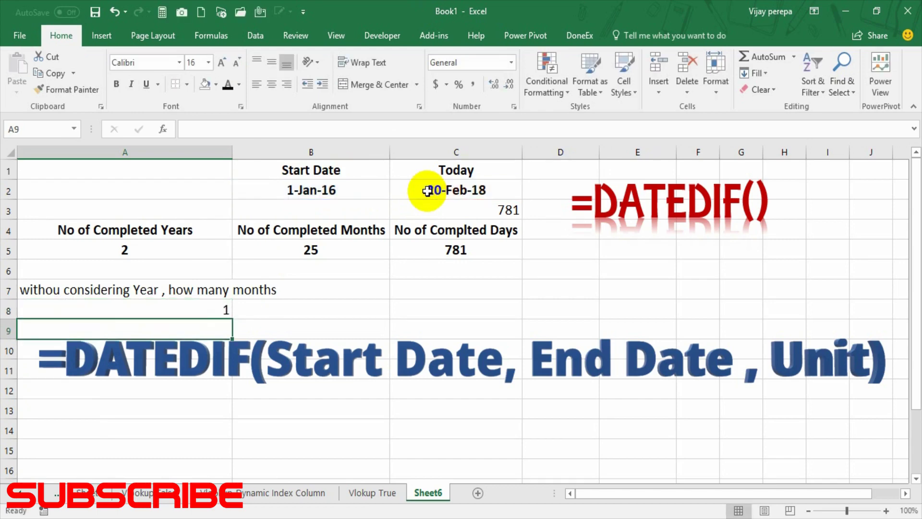
key(Up)
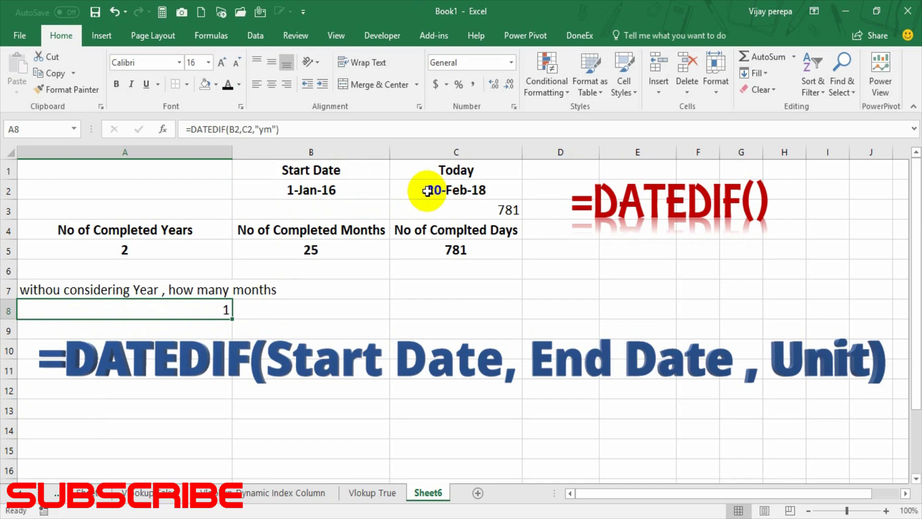
Step: Enter the label "without considering year, how many days" in cell B7
key(Up)
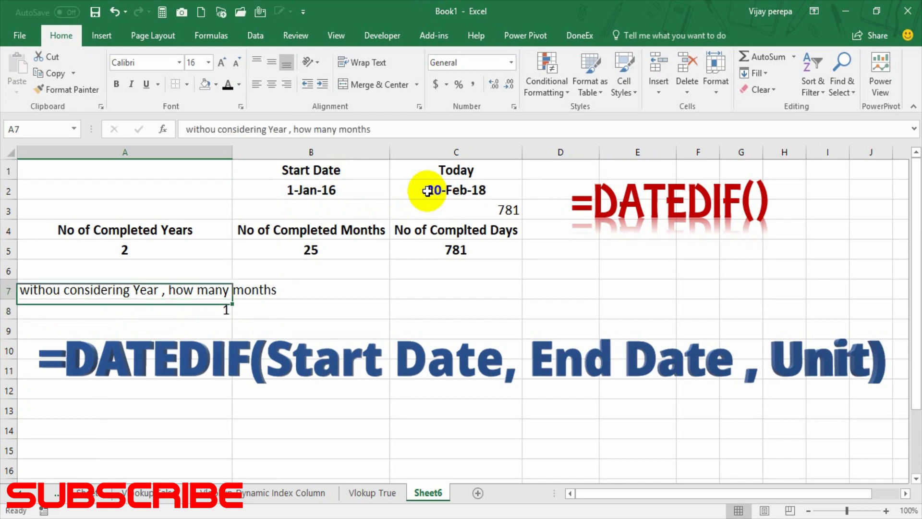
key(Right)
text(wihtou)
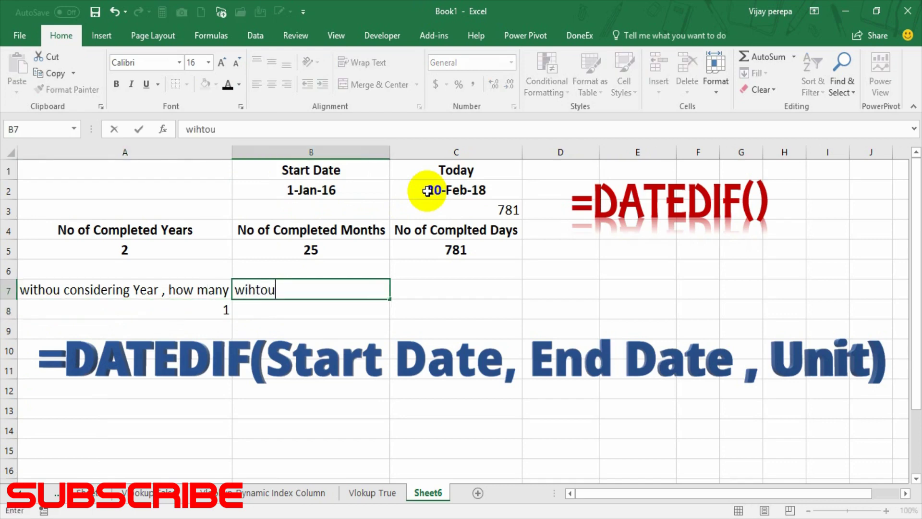
key(BackSpace)
key(BackSpace)
key(BackSpace)
key(BackSpace)
text(thout considering)
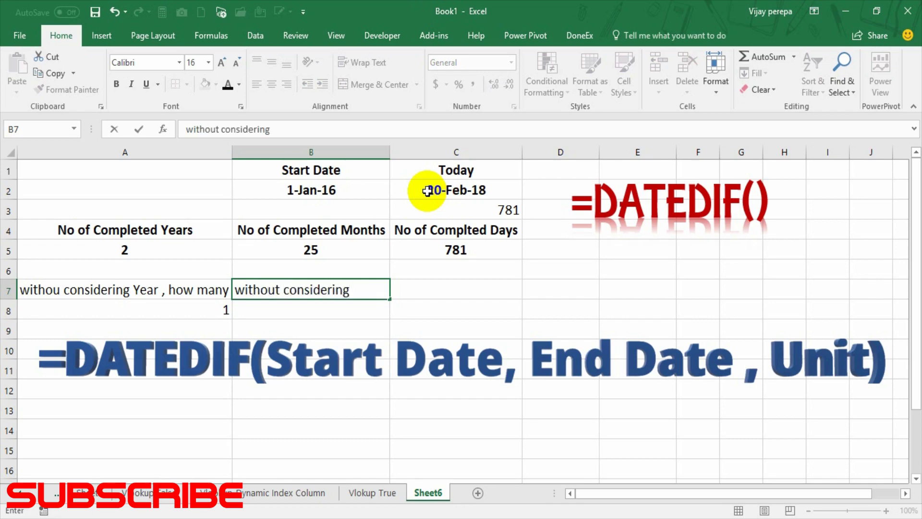
text( year, how nm)
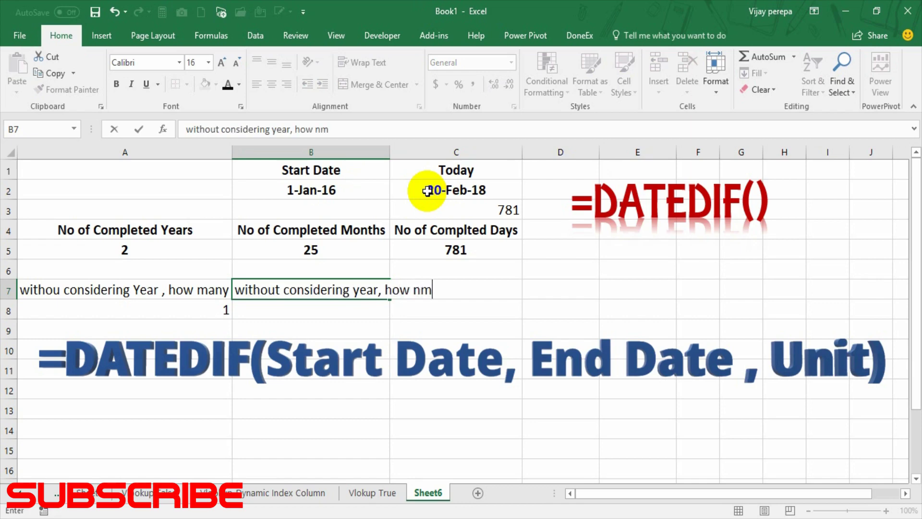
key(BackSpace)
key(BackSpace)
text(many days)
key(Return)
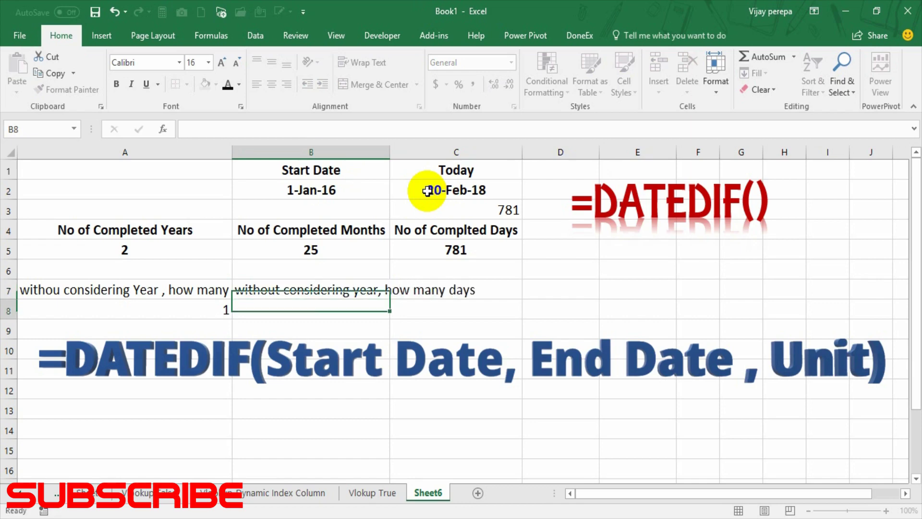
Step: Calculate the days ignoring years in cell B8 with the formula =DATEDIF(B2,C2,"yd")
text(=dae)
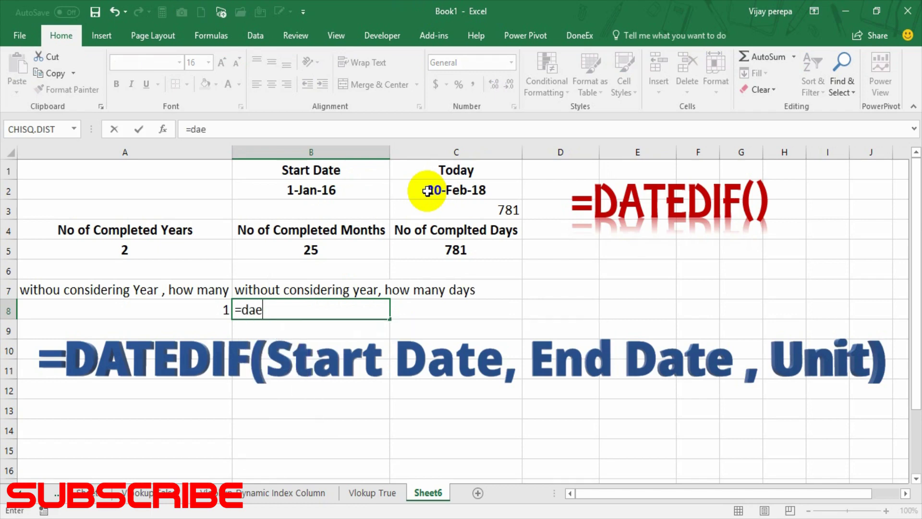
key(BackSpace)
text(tedif()
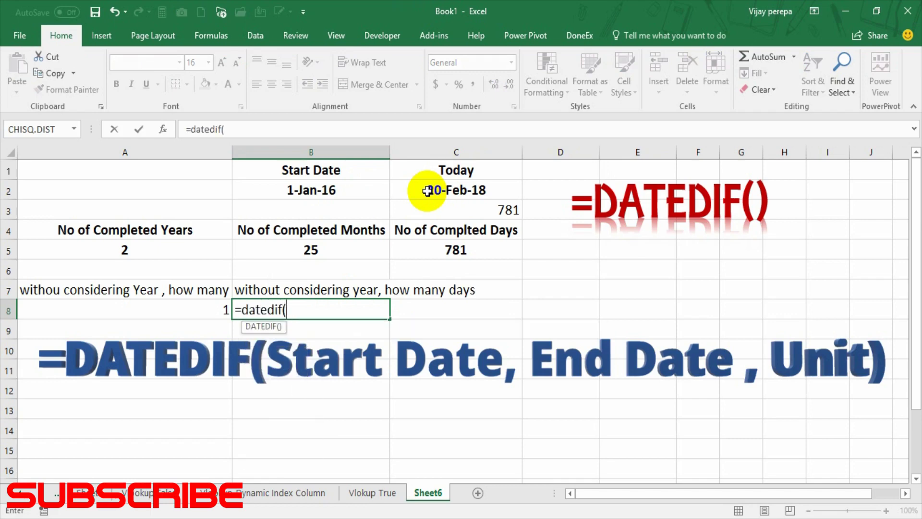
click(362, 189)
text(,)
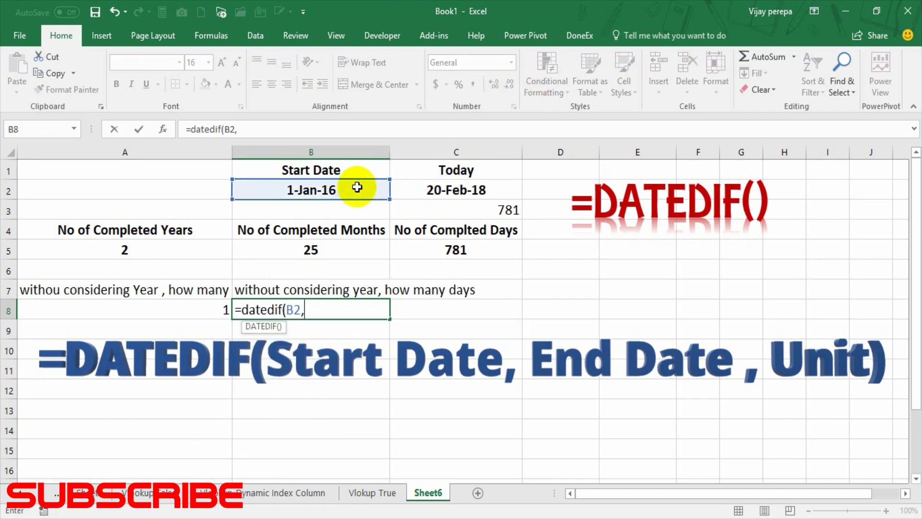
click(422, 189)
text(,)
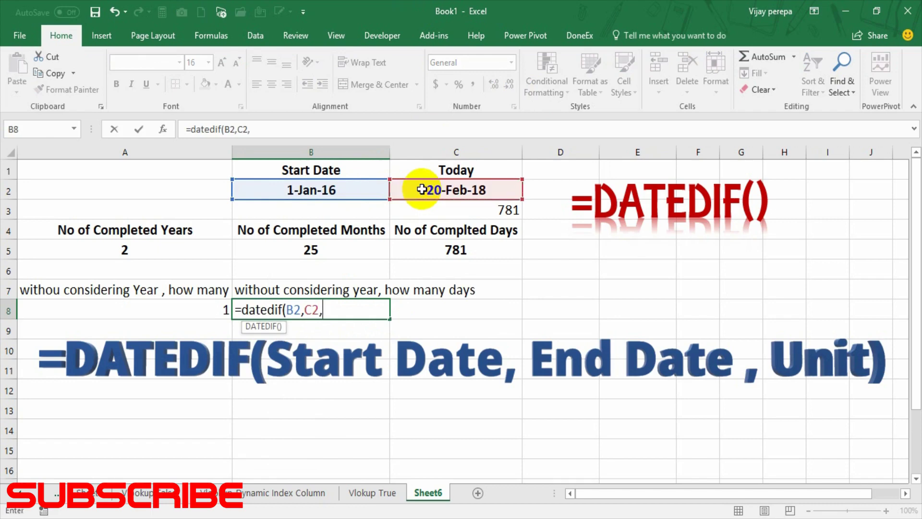
text("yd"))
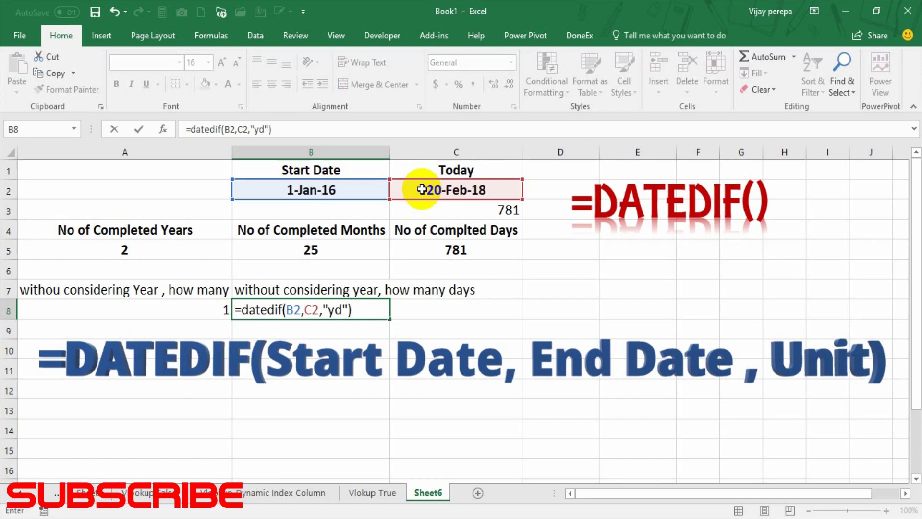
key(ctrl+Return)
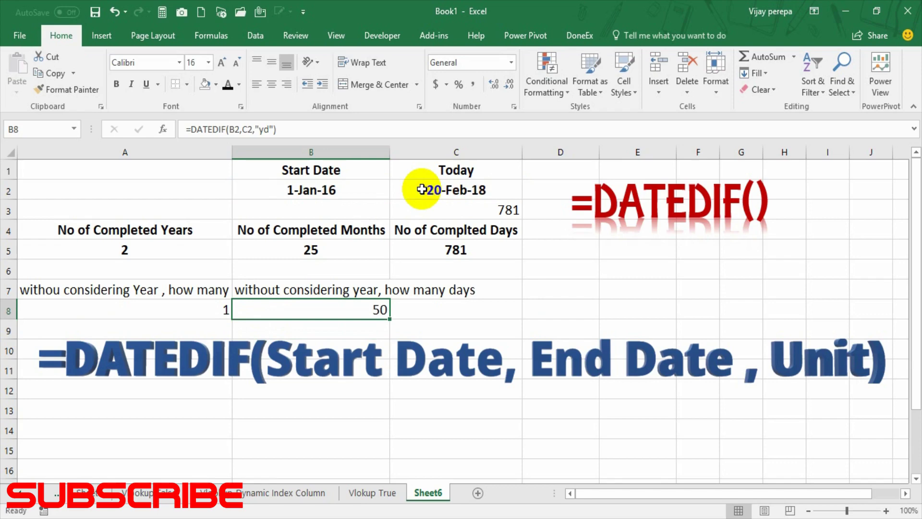
Step: Enter the label "withou considering month and year" in cell C7
key(Right)
key(Up)
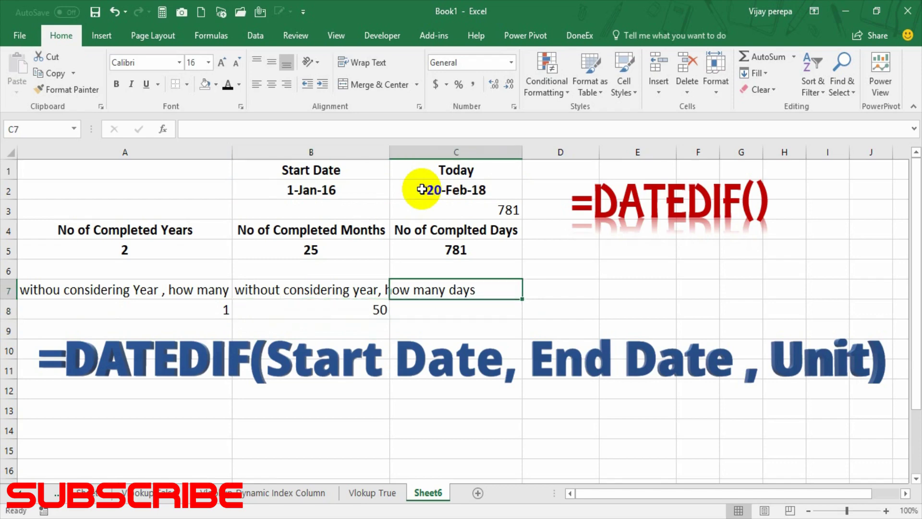
key(F2)
text(withou)
key(BackSpace)
key(BackSpace)
key(BackSpace)
key(BackSpace)
key(BackSpace)
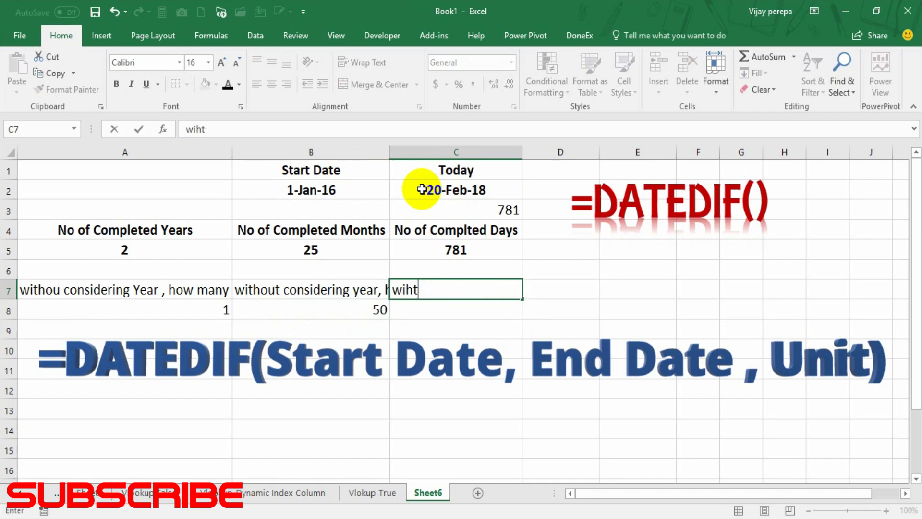
text(ithou conside)
key(BackSpace)
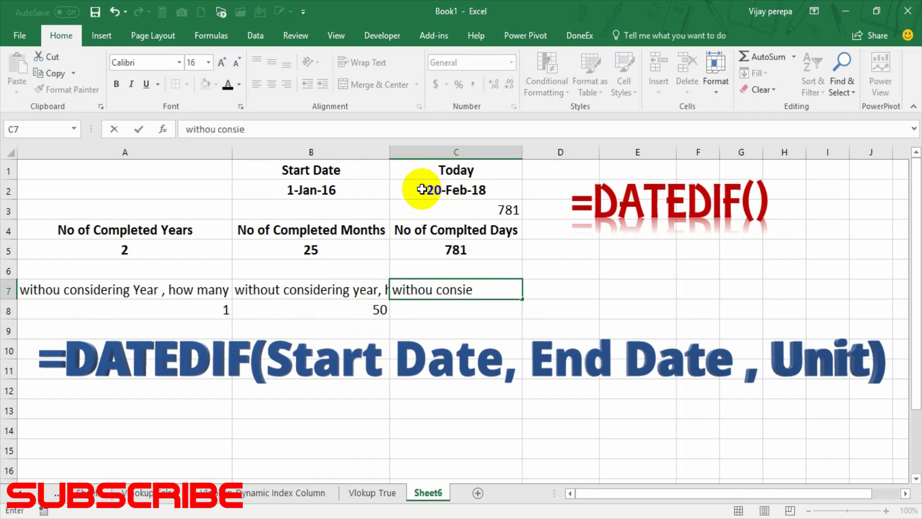
text(dering on)
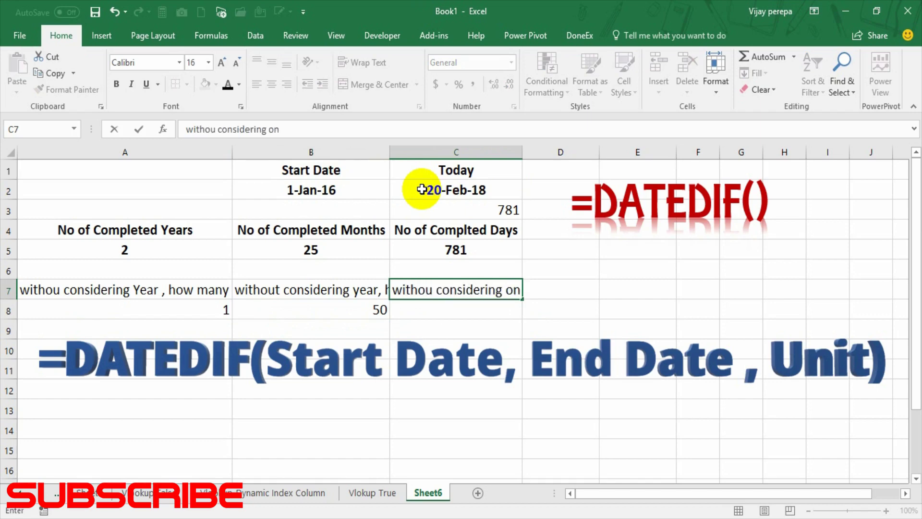
key(BackSpace)
key(BackSpace)
text(month and)
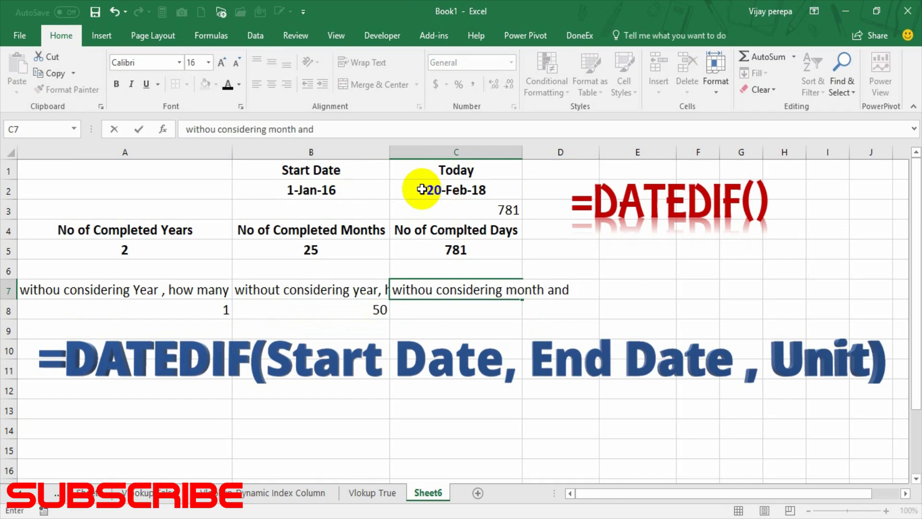
text( year)
key(Return)
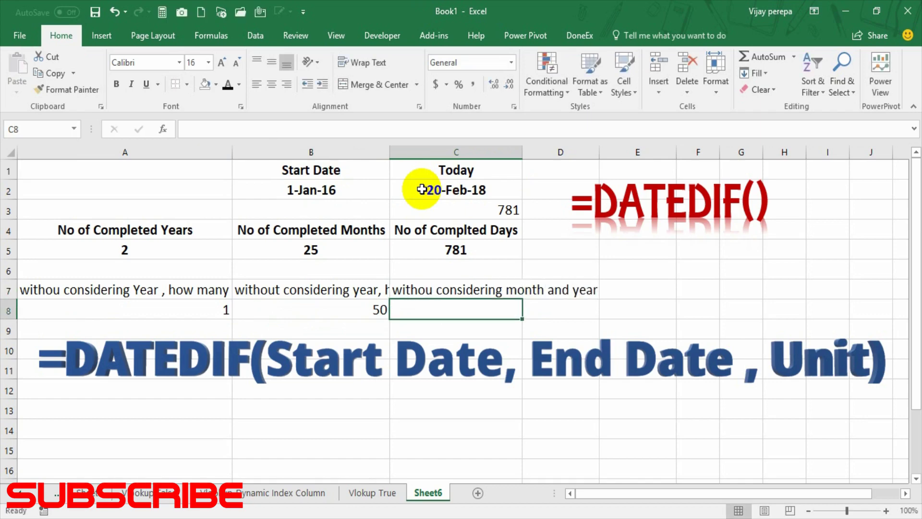
text(=datei)
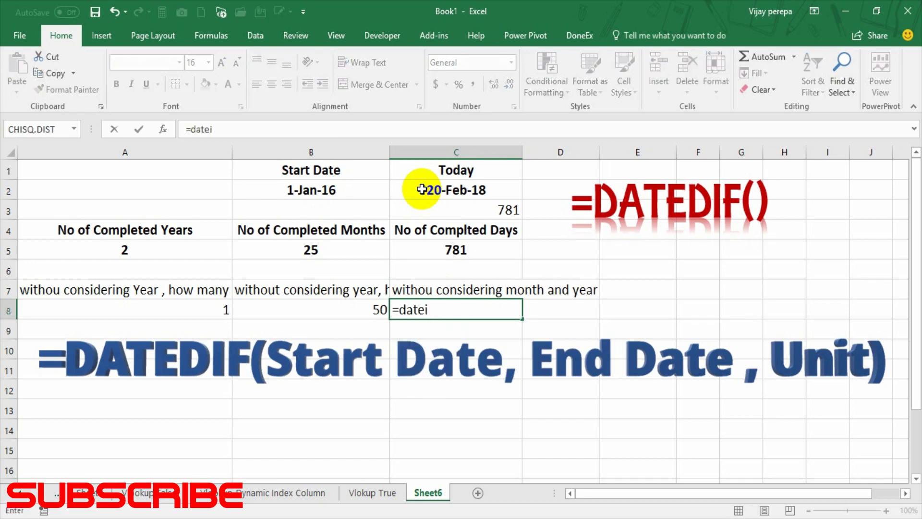
key(BackSpace)
text(dif()
key(shift+space)
key(Escape)
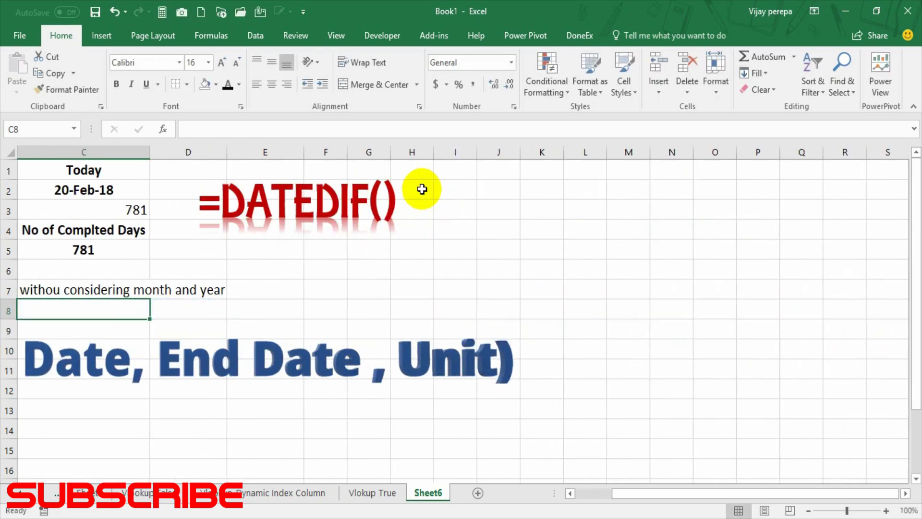
Step: Calculate the days ignoring months and years in cell C8 with =DATEDIF(B2,C2,"md") and review the entered formula
text(=datedif()
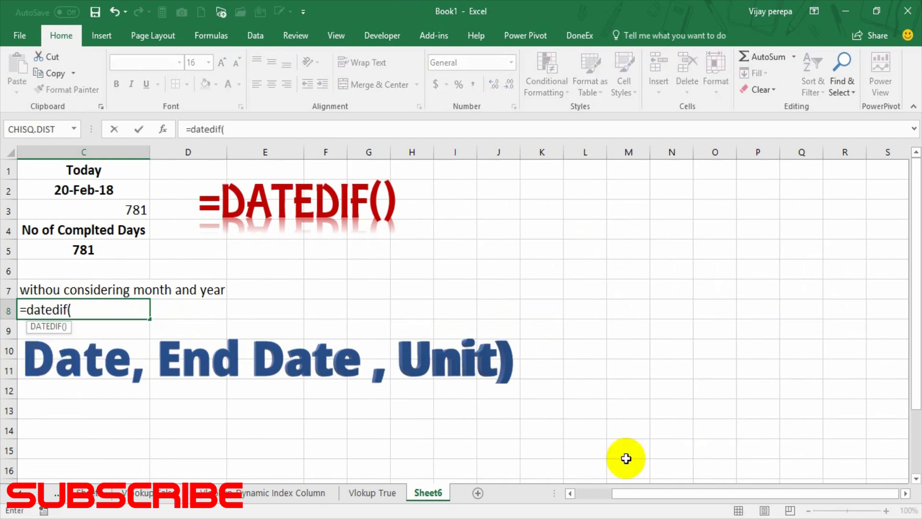
click(601, 494)
click(319, 189)
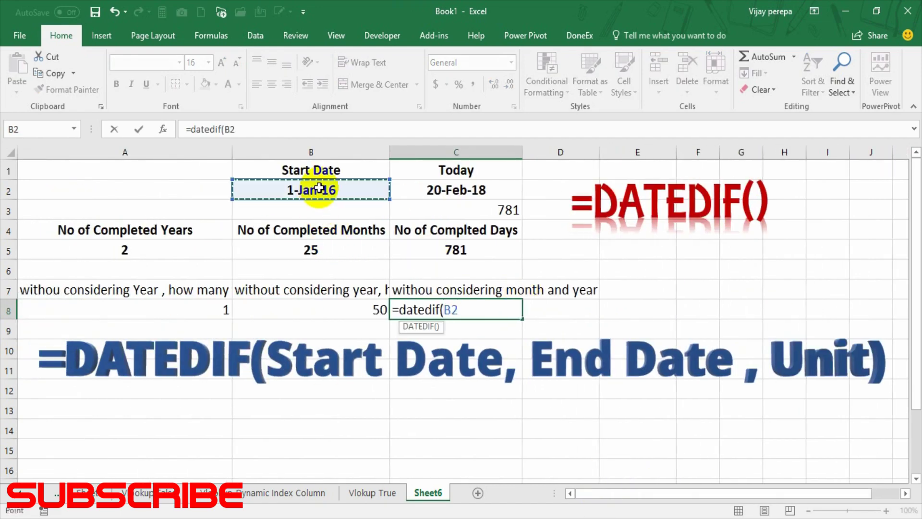
text(,)
click(439, 192)
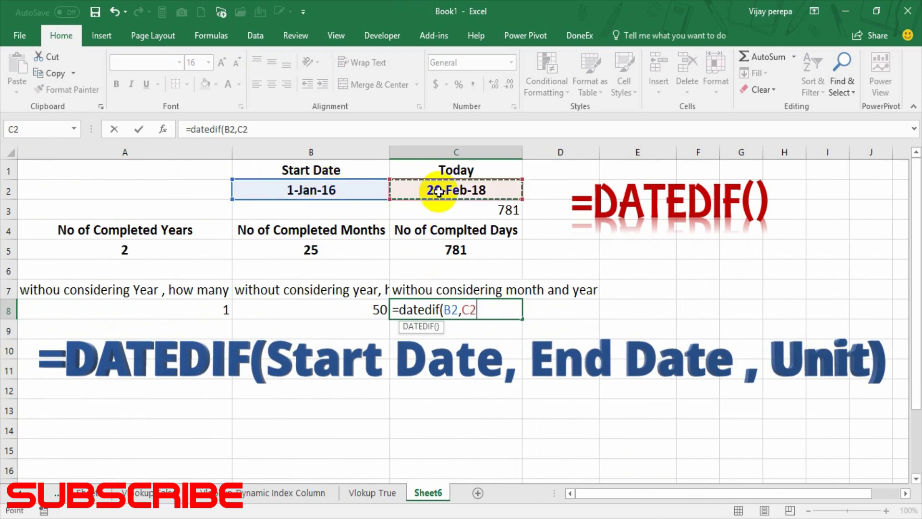
text(,"md"))
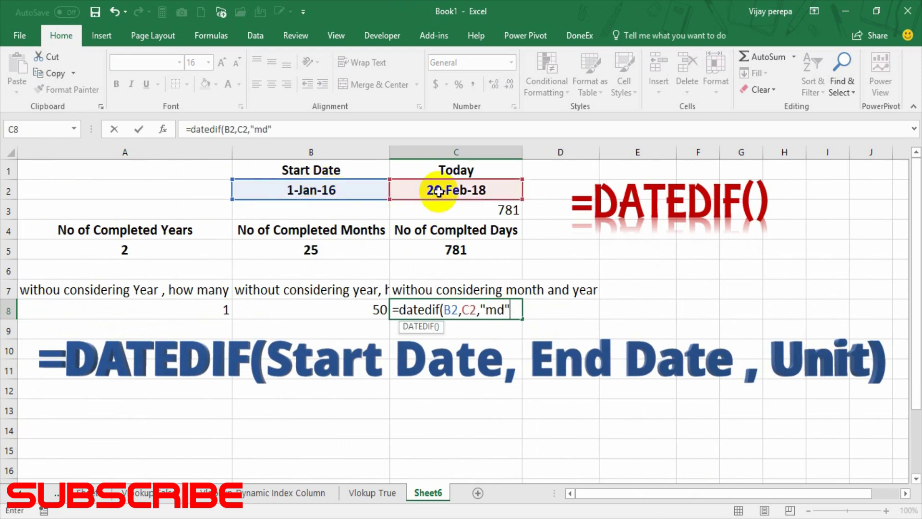
key(Return)
key(Up)
key(F2)
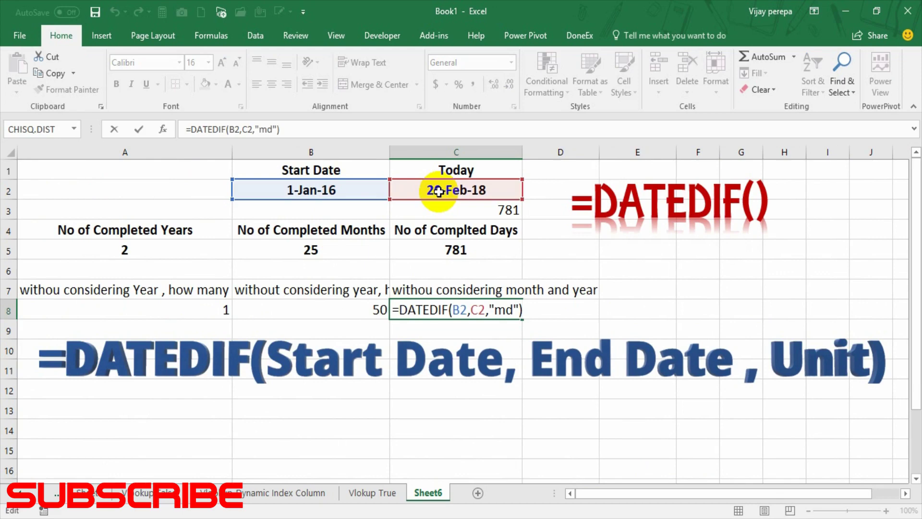
key(Escape)
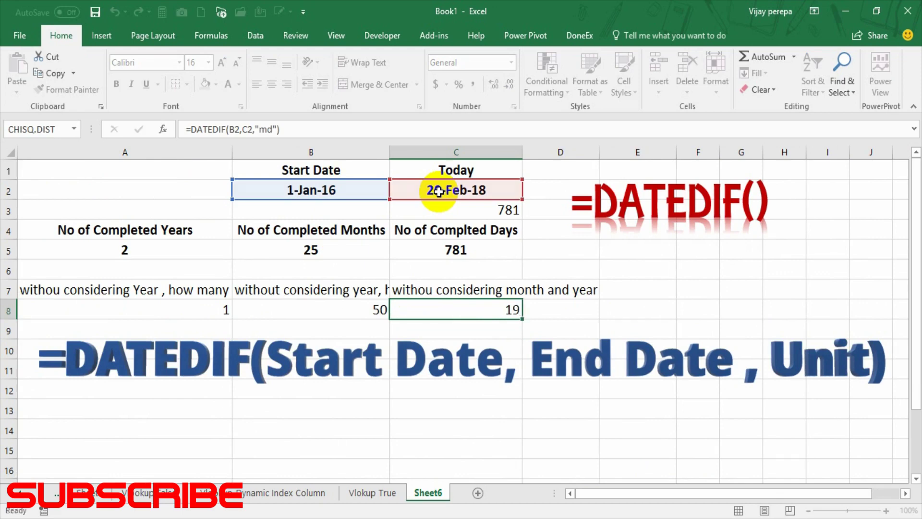